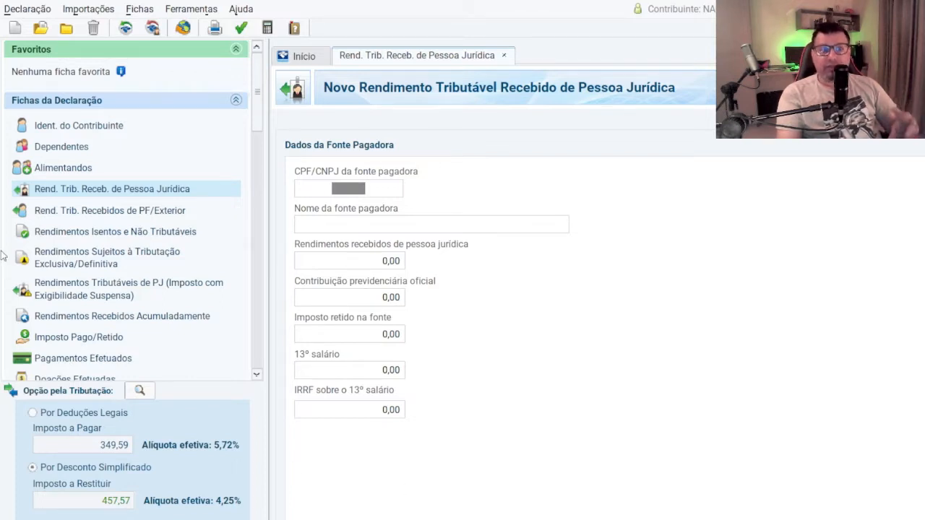
# Step: Open the Rend. Trib. Recebidos de PF/Exterior form and review the holder's non-salaried work income and Outras Informações tables
pyautogui.click(150, 217)
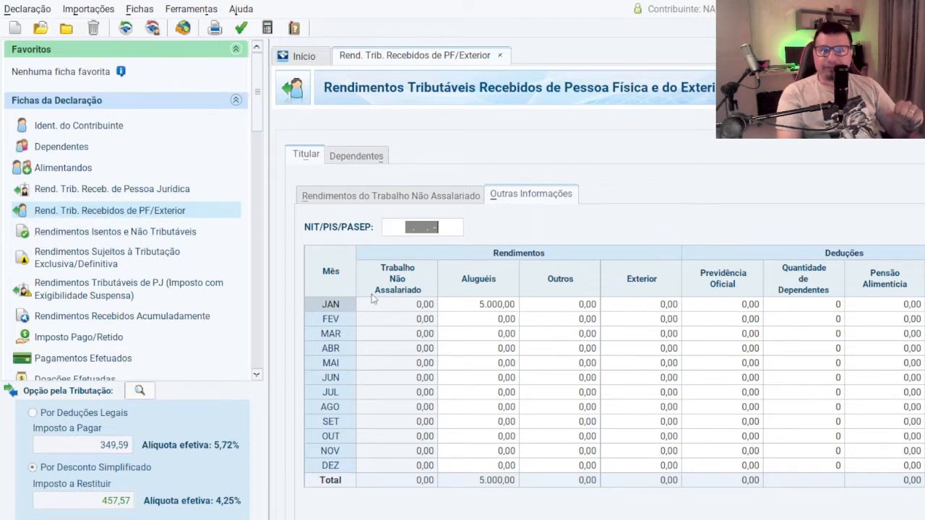
pyautogui.click(385, 199)
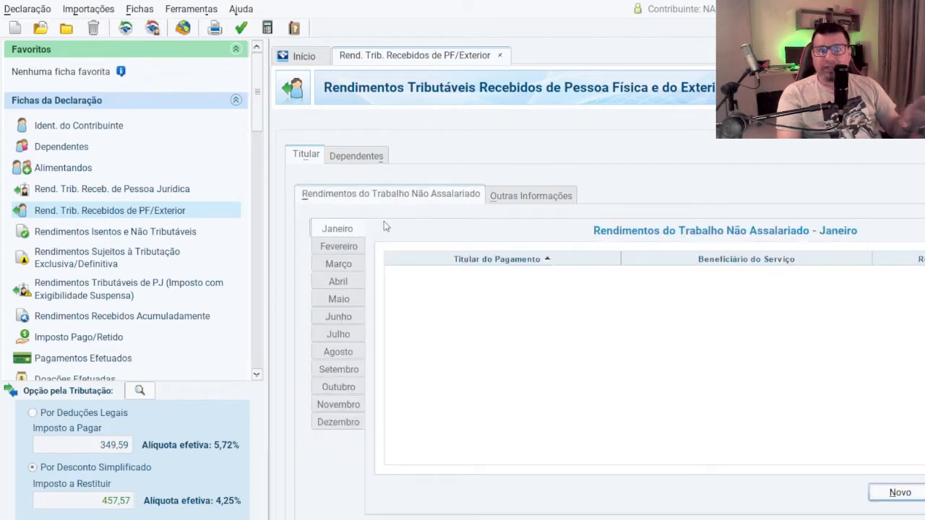
pyautogui.click(516, 204)
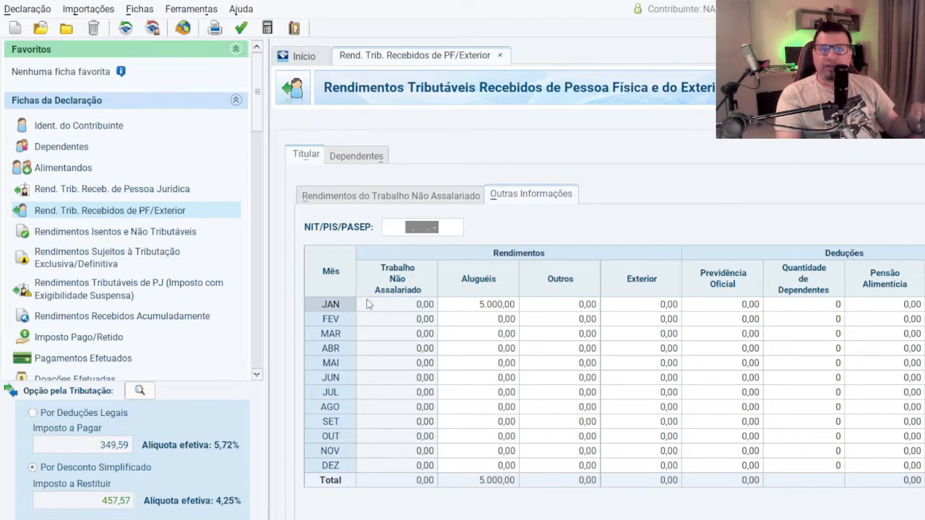
pyautogui.click(369, 195)
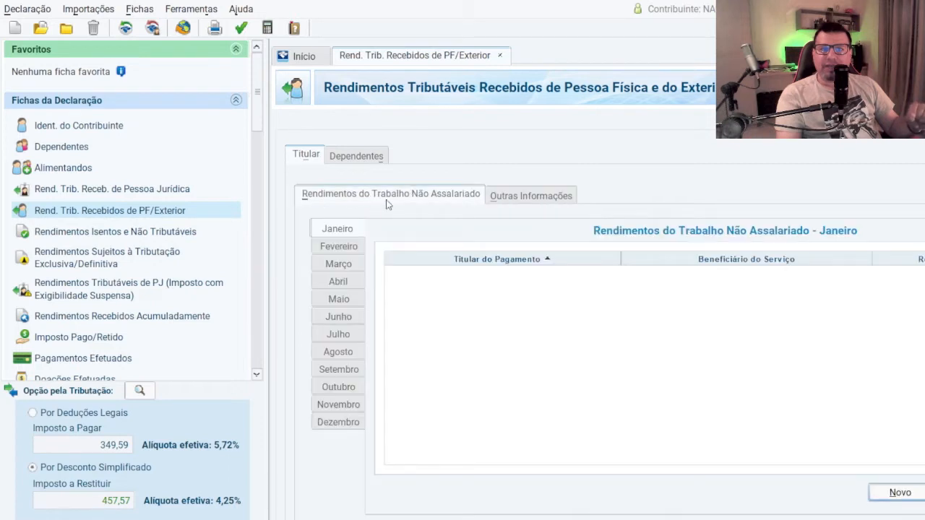
pyautogui.click(539, 196)
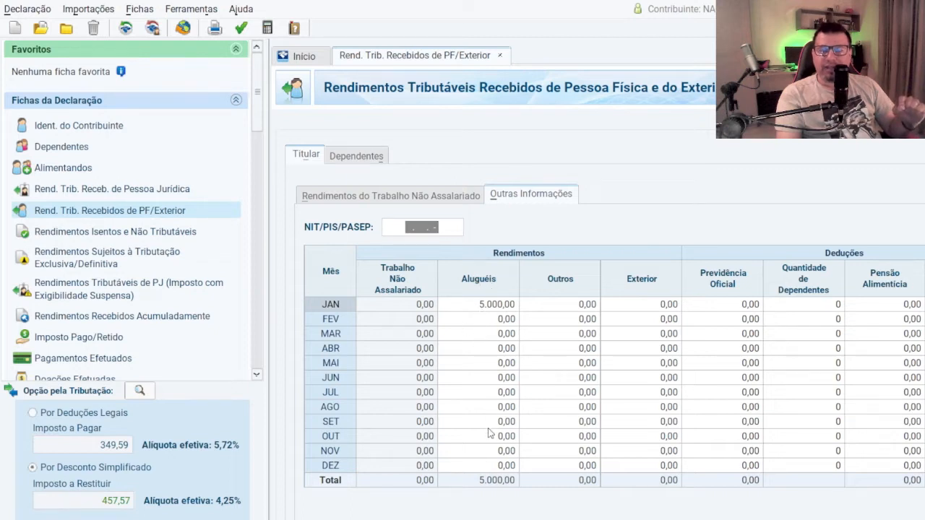
pyautogui.click(463, 307)
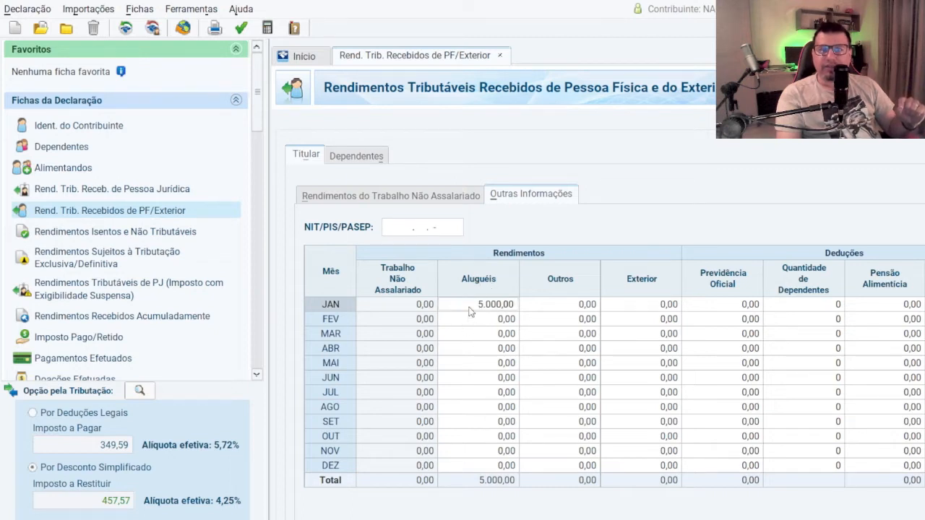
pyautogui.click(486, 319)
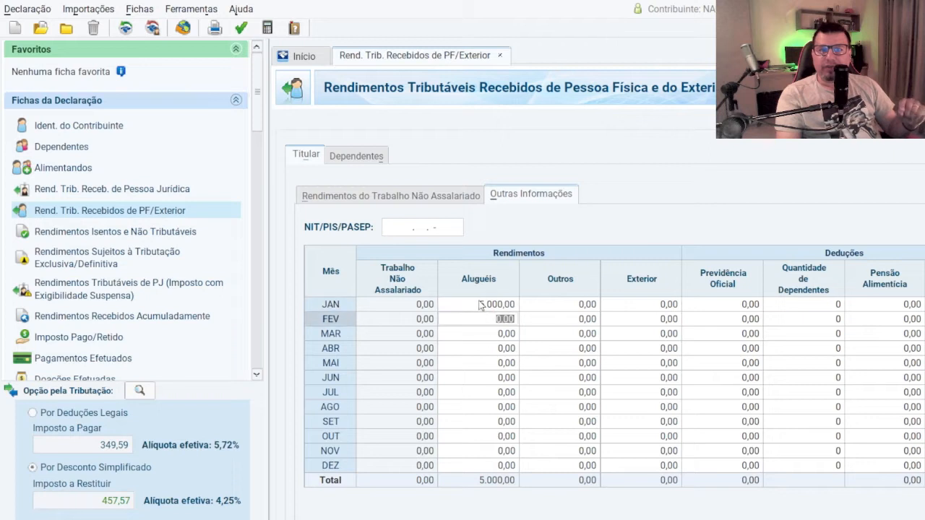
pyautogui.click(481, 306)
pyautogui.click(485, 322)
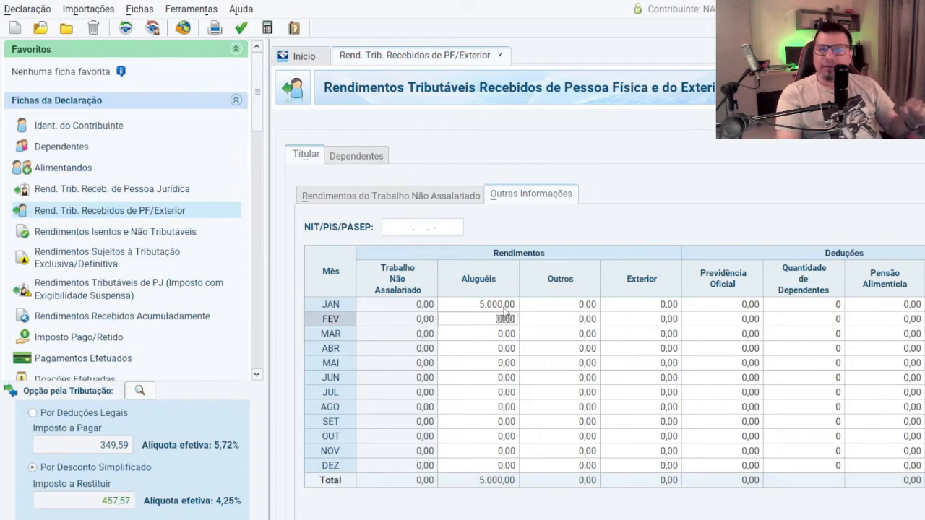
pyautogui.click(320, 306)
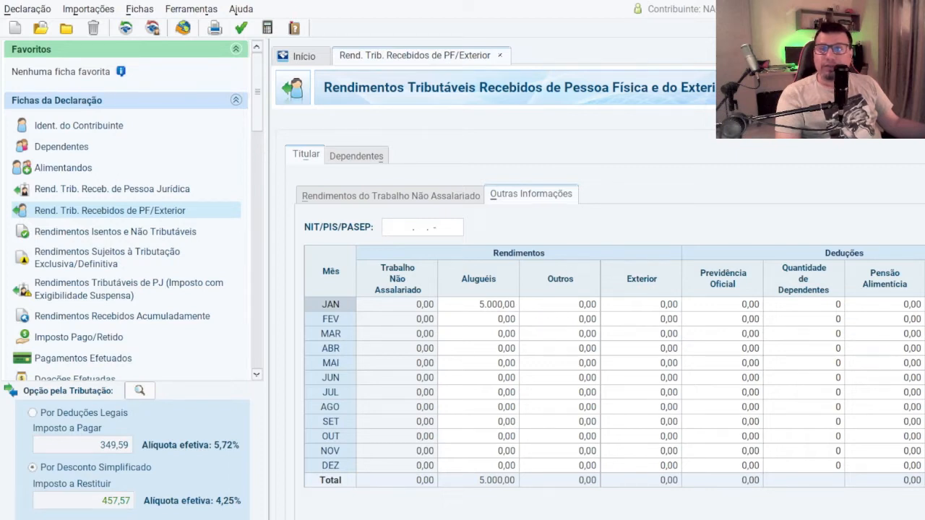
pyautogui.click(579, 308)
pyautogui.click(499, 308)
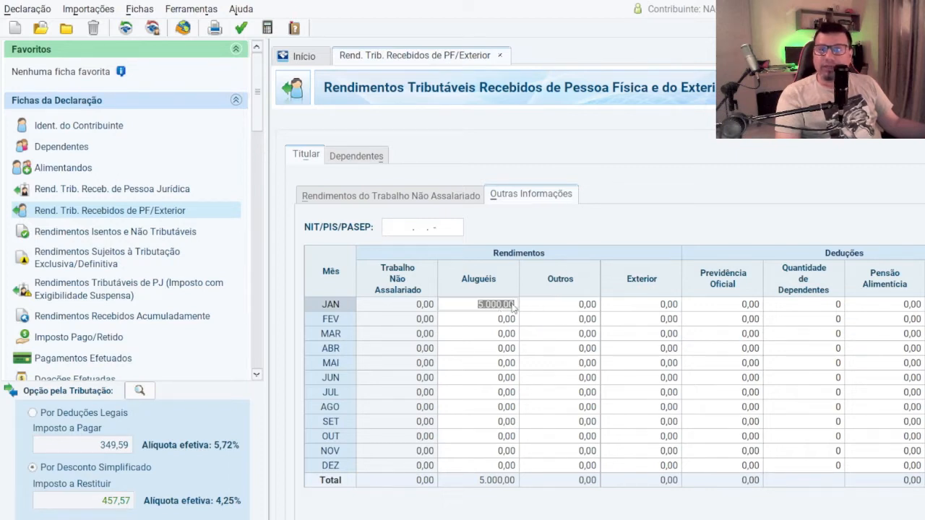
pyautogui.press('Escape')
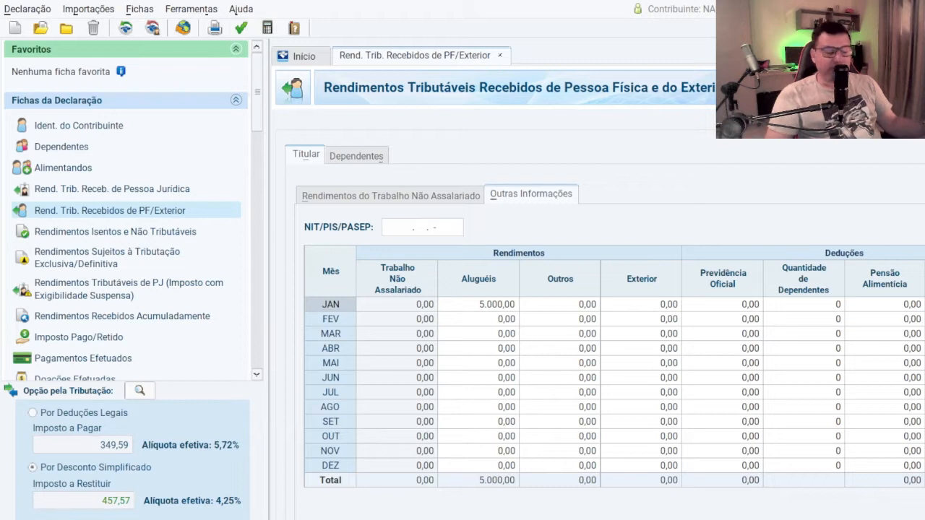
# Step: Try a Carnê-Leão Darf payment for January and clear it again
pyautogui.press('Tab')
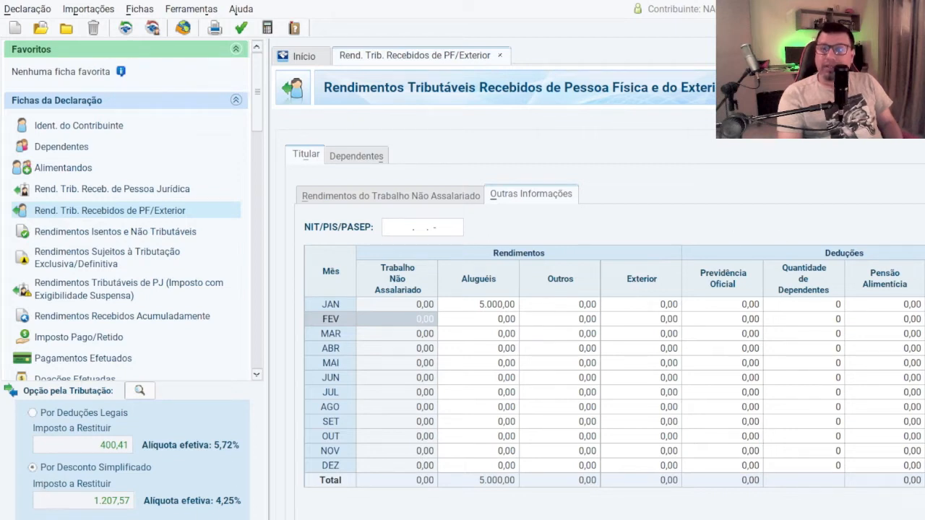
pyautogui.click(921, 305)
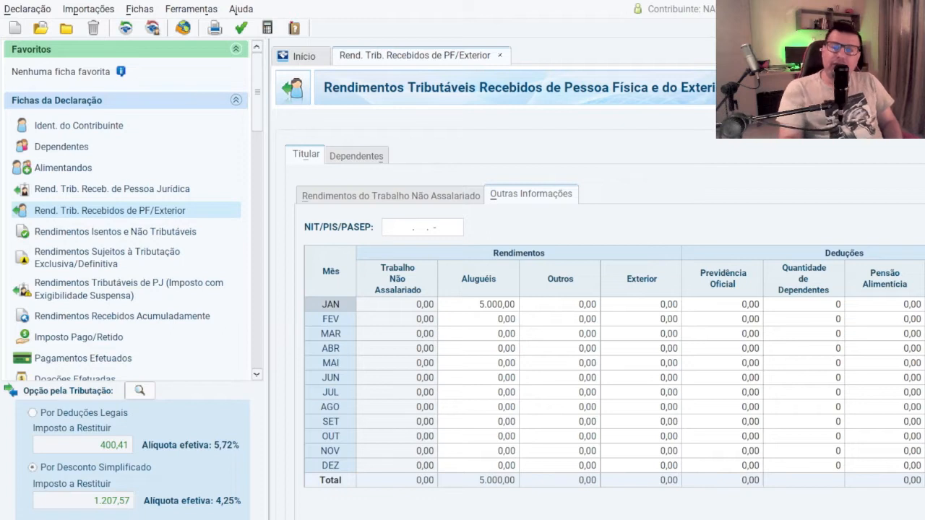
pyautogui.press('Tab')
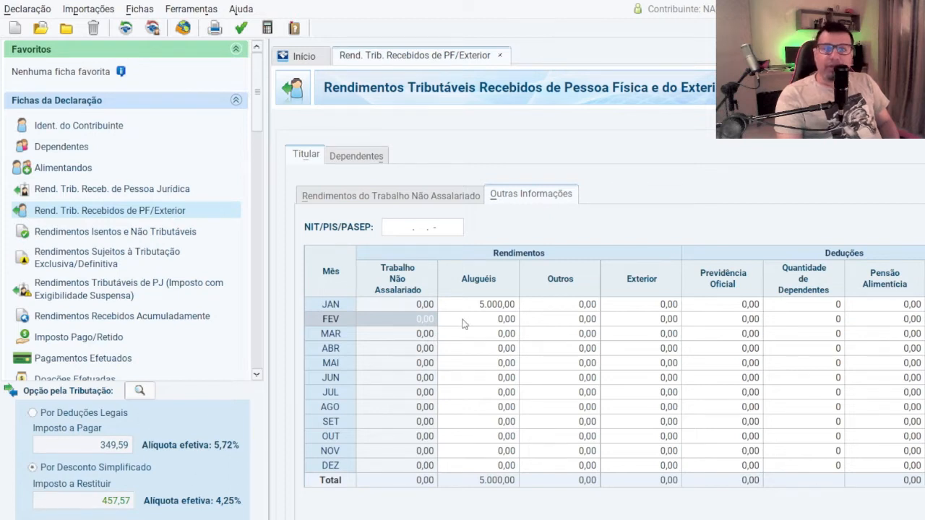
# Step: Set the January Aluguéis income to 0,00 in the holder's Outras Informações table
pyautogui.click(478, 304)
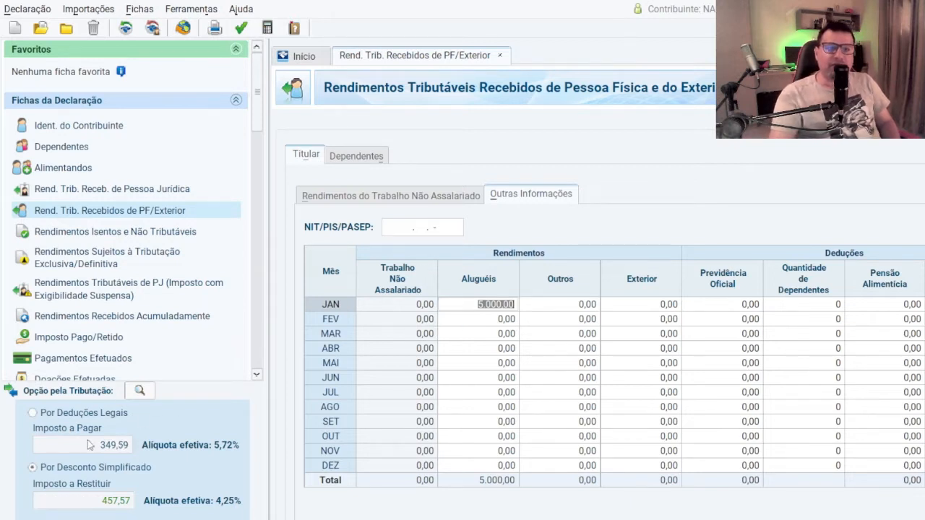
pyautogui.write('0')
pyautogui.press('Tab')
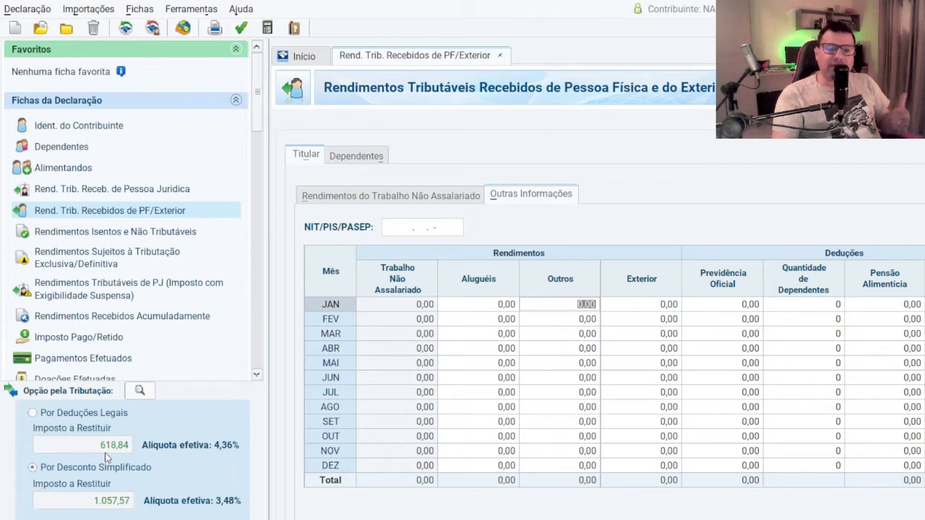
# Step: Review the holder's taxable income from legal entities and return to the January rent entry in the PF/Exterior form
pyautogui.click(107, 191)
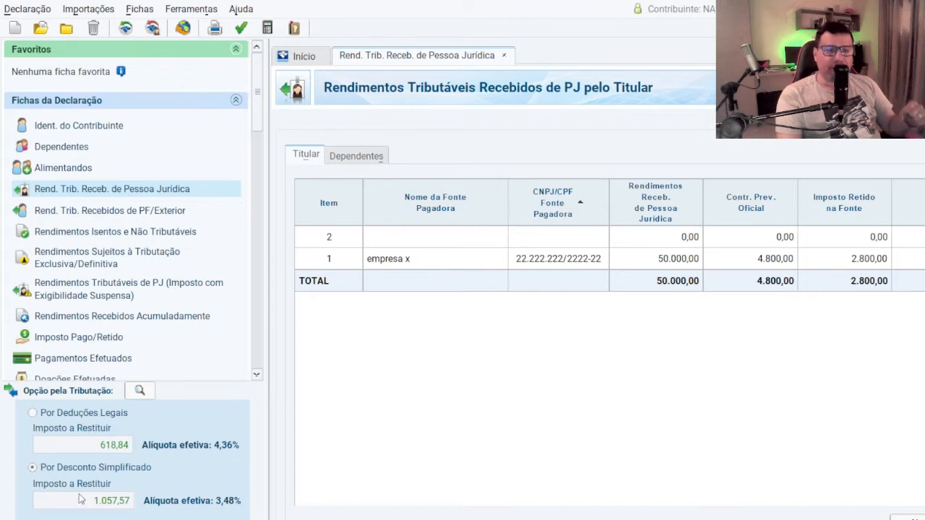
pyautogui.click(83, 215)
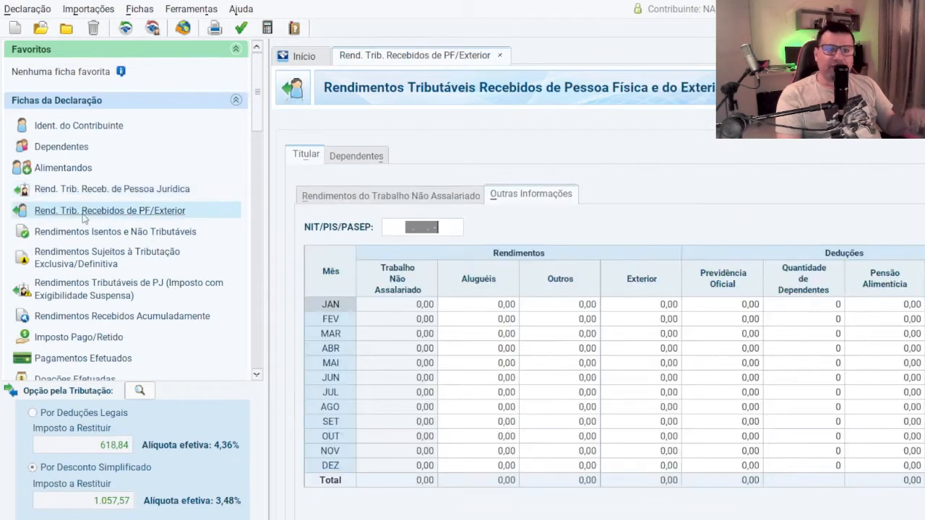
pyautogui.click(486, 304)
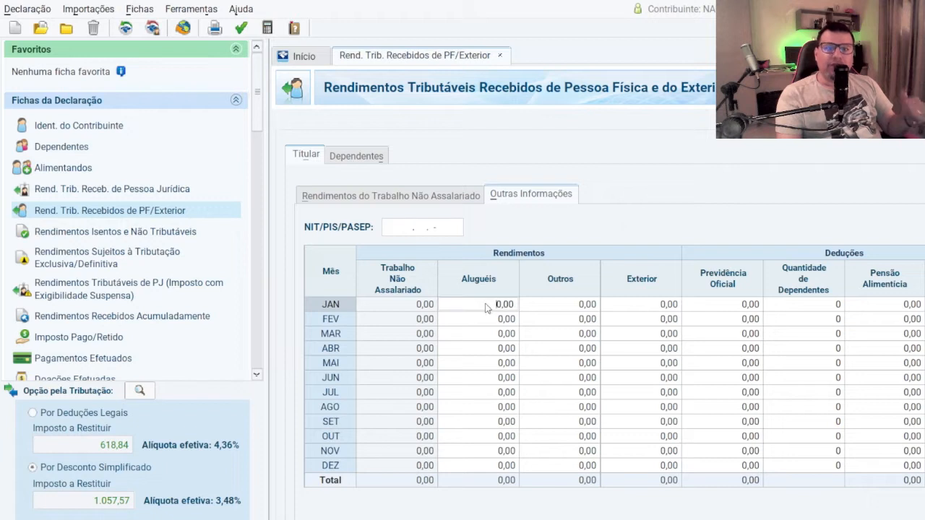
pyautogui.moveTo(486, 307); pyautogui.dragTo(526, 309)
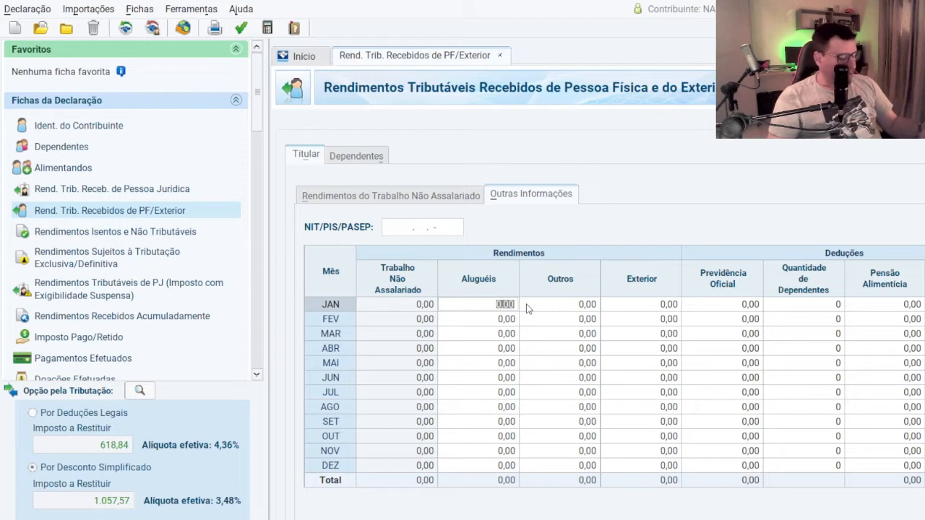
pyautogui.click(526, 303)
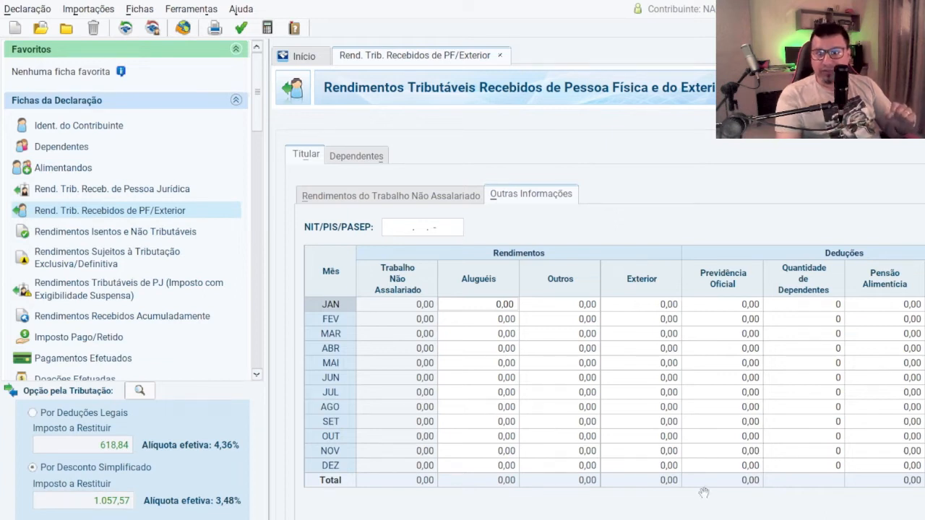
# Step: Set the January Aluguéis income to 50.000,00
pyautogui.moveTo(476, 312); pyautogui.dragTo(535, 311)
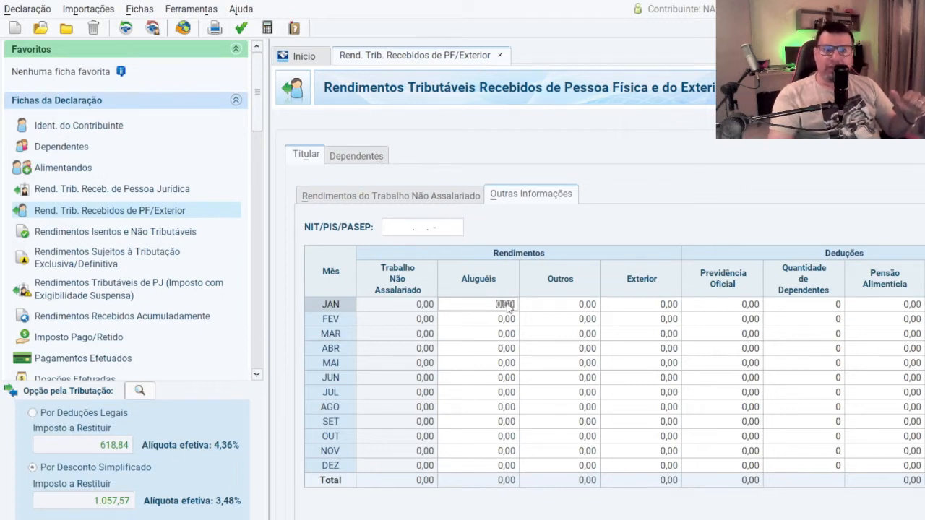
pyautogui.write('50000')
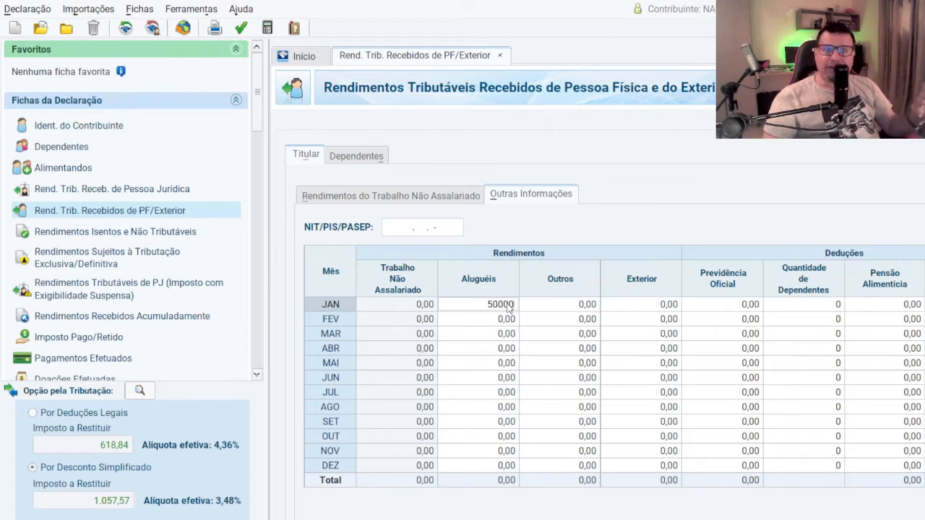
pyautogui.press('Tab')
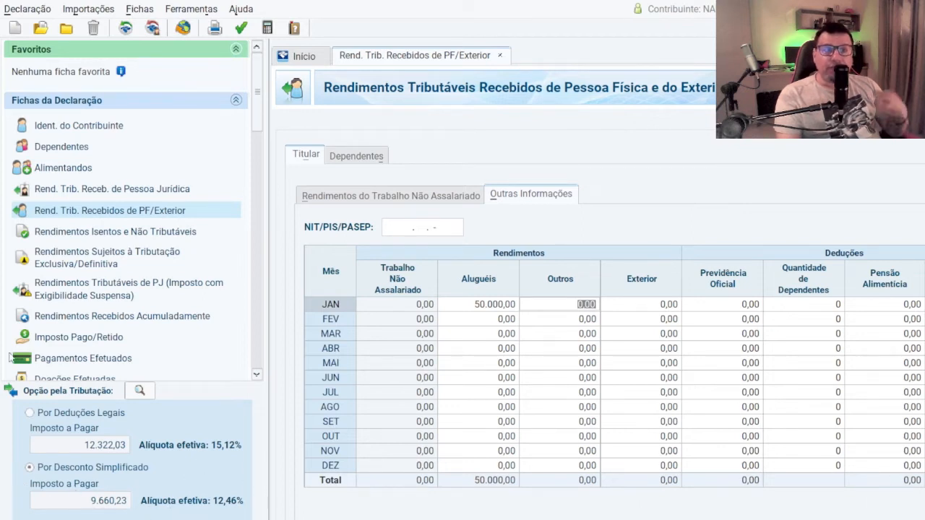
# Step: Check the legal entity income list again and set the Aluguéis income to 5.000,00 for every month from January through December
pyautogui.click(84, 191)
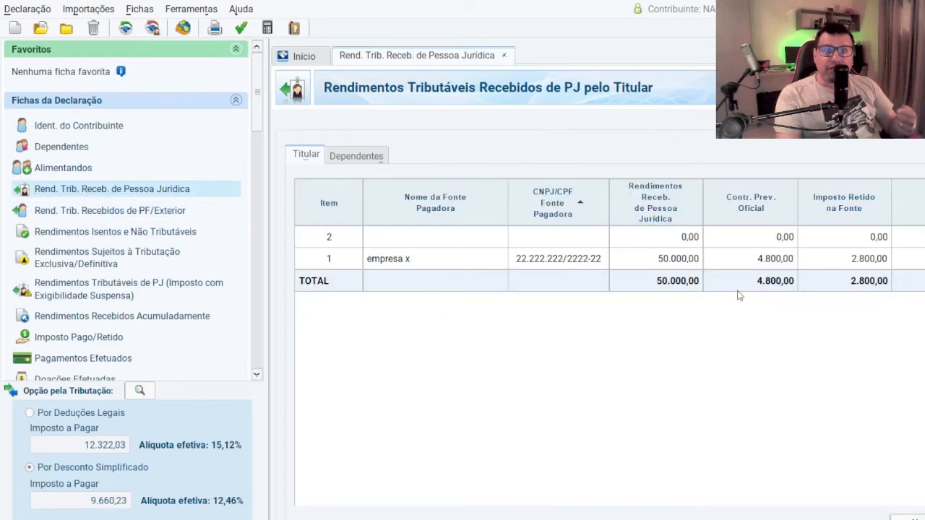
pyautogui.click(137, 213)
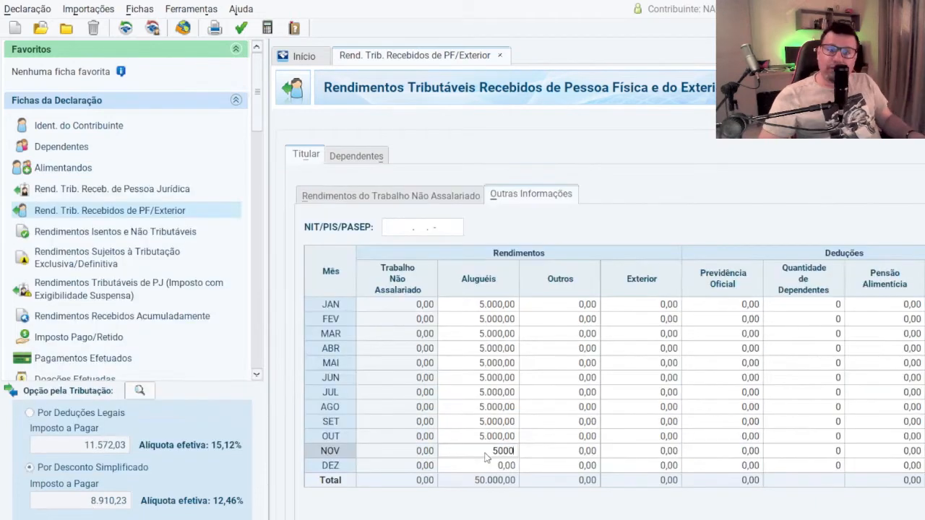
pyautogui.press('Tab')
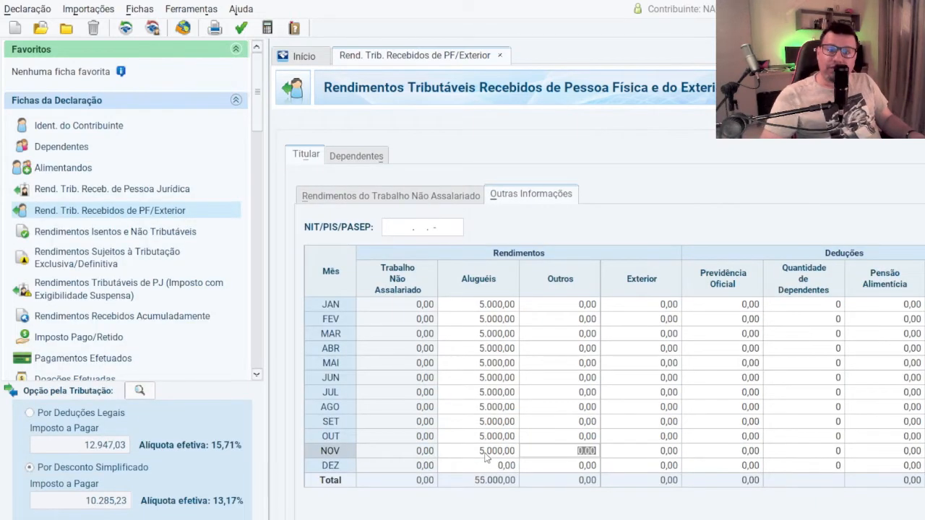
pyautogui.click(500, 466)
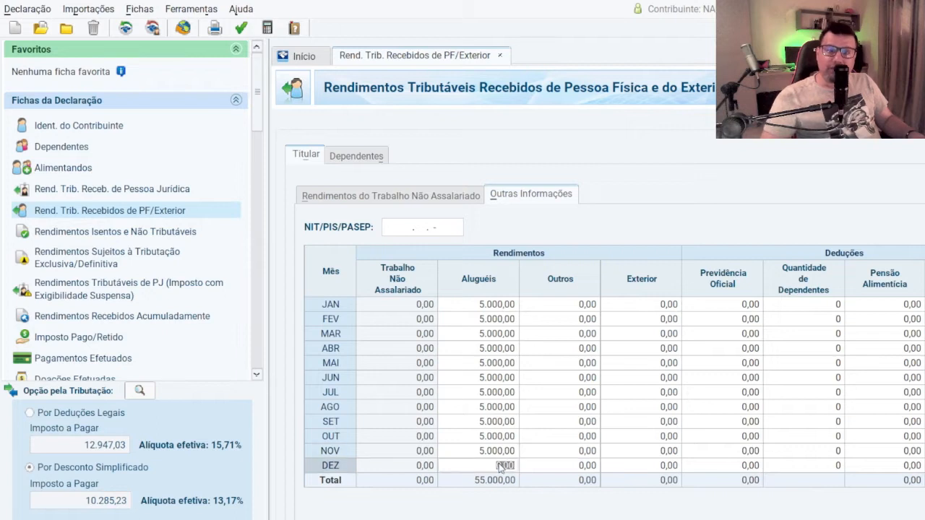
pyautogui.write('5000')
pyautogui.press('Tab')
# Step: Enter the holder's monthly Carnê-Leão payments for February, March and April in the Outras Informações table
pyautogui.press('Up')
pyautogui.press('Up')
pyautogui.press('Up')
pyautogui.press('Up')
pyautogui.press('Up')
pyautogui.press('Up')
pyautogui.press('Up')
pyautogui.press('Up')
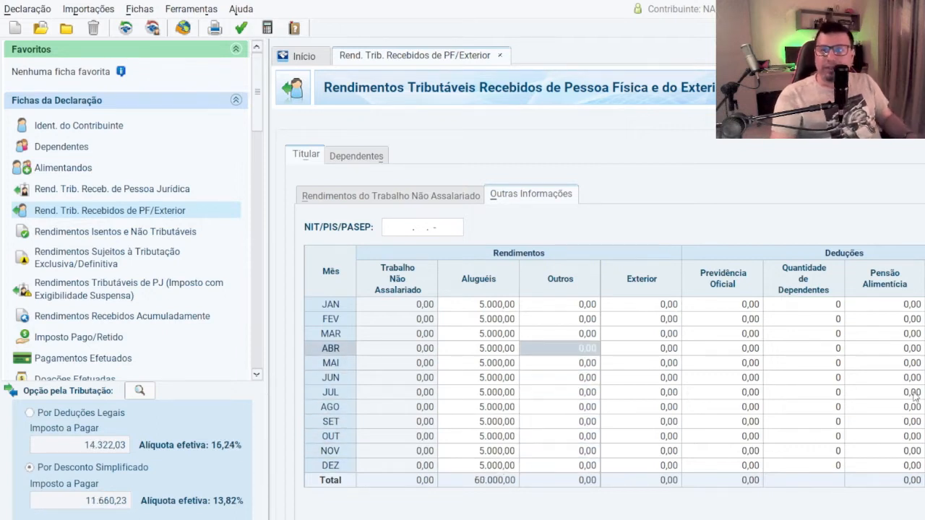
pyautogui.click(924, 305)
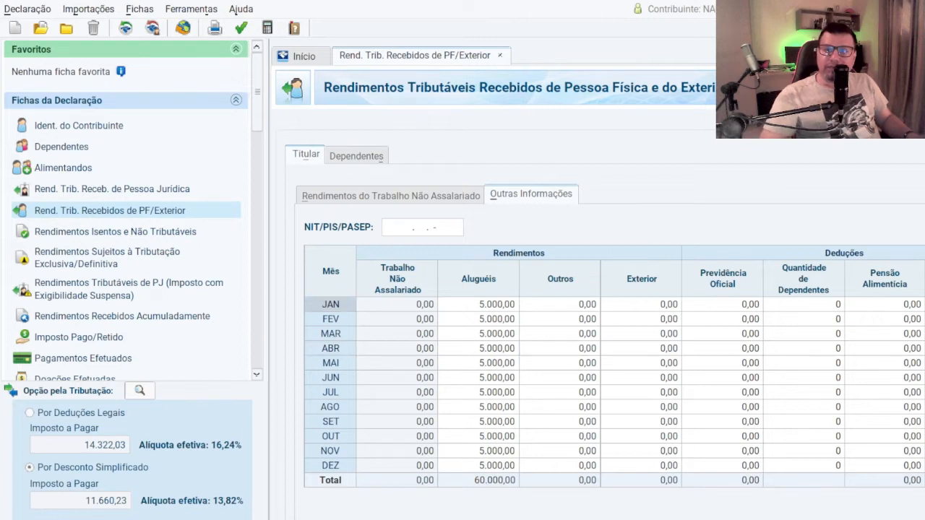
pyautogui.press('Tab')
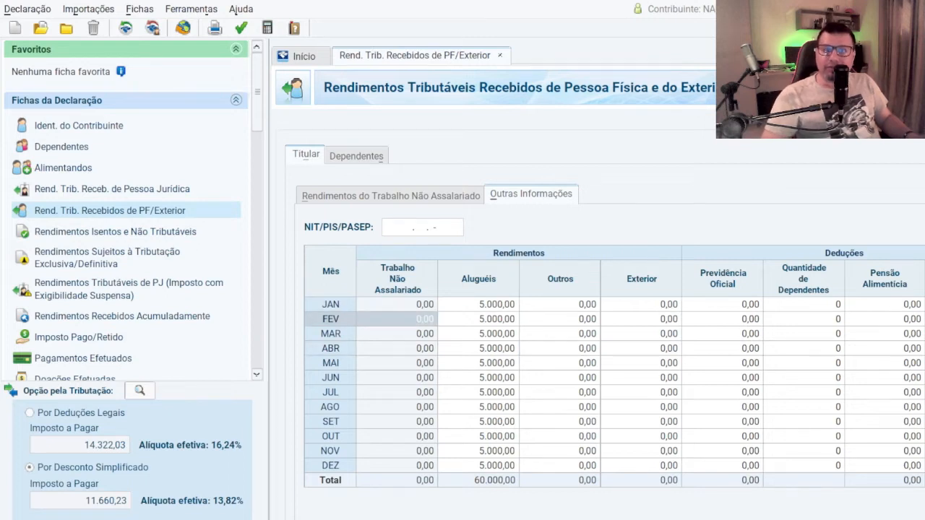
pyautogui.press('Tab')
pyautogui.press('Tab')
pyautogui.press('Tab')
pyautogui.press('Tab')
pyautogui.press('Tab')
pyautogui.press('Tab')
pyautogui.press('Tab')
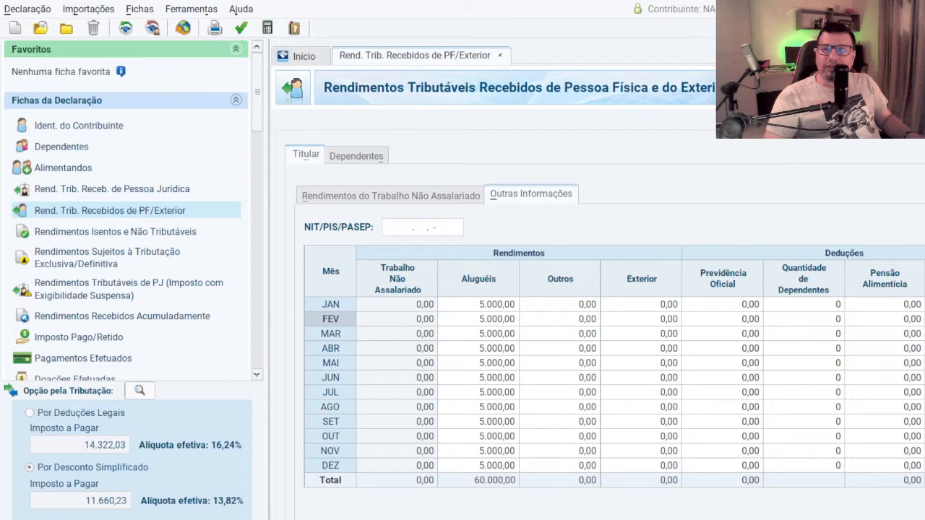
pyautogui.press('Down')
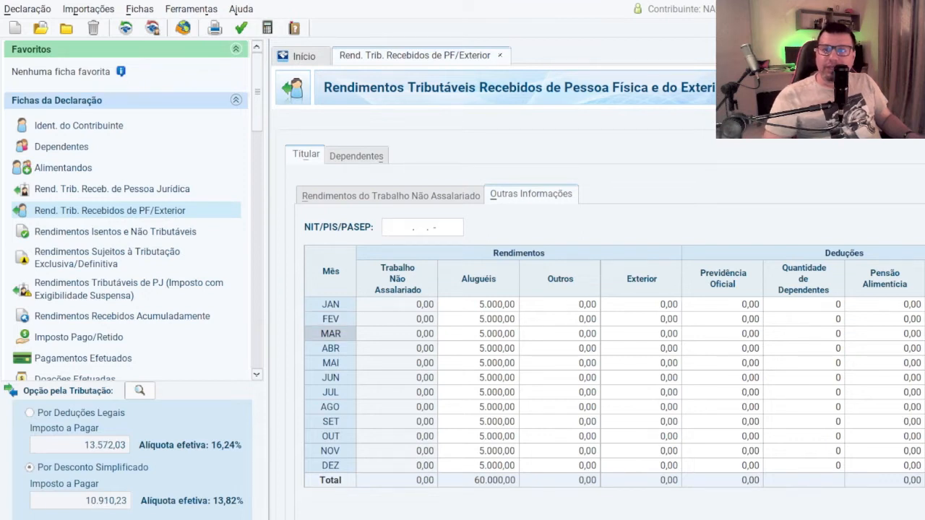
pyautogui.press('Down')
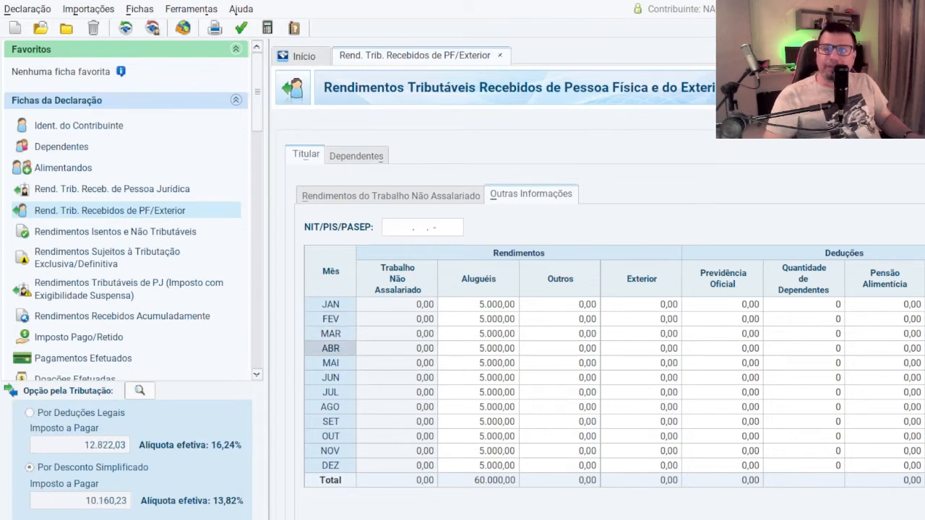
pyautogui.press('Down')
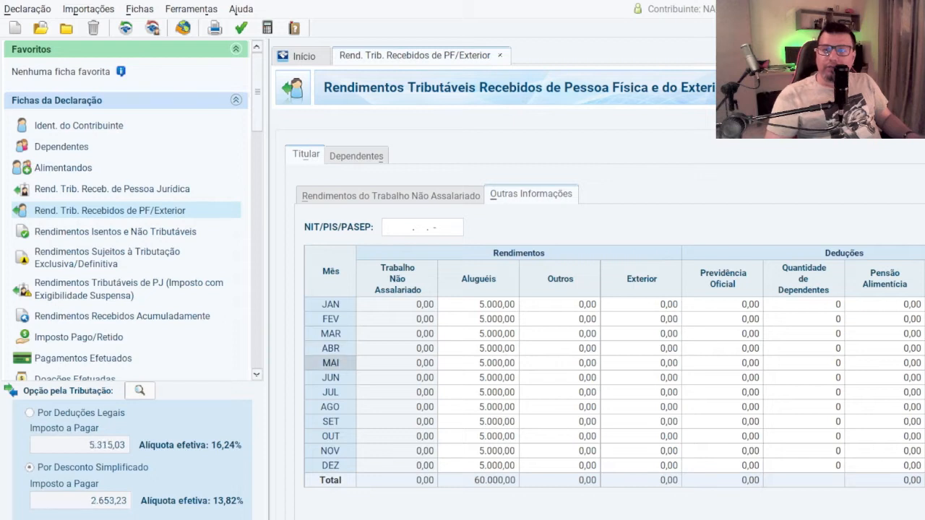
# Step: Correct the April Carnê-Leão payment and enter the monthly payments for May through December
pyautogui.press('Up')
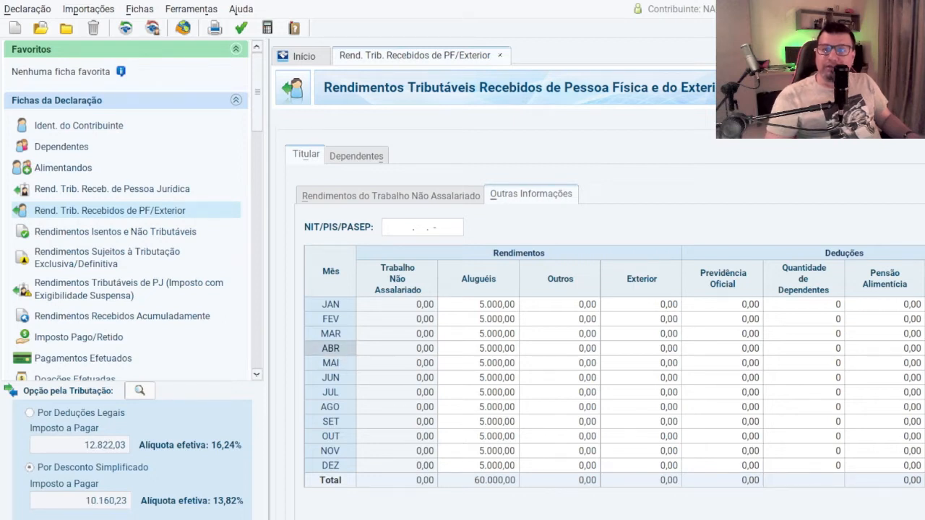
pyautogui.press('Down')
pyautogui.press('Down')
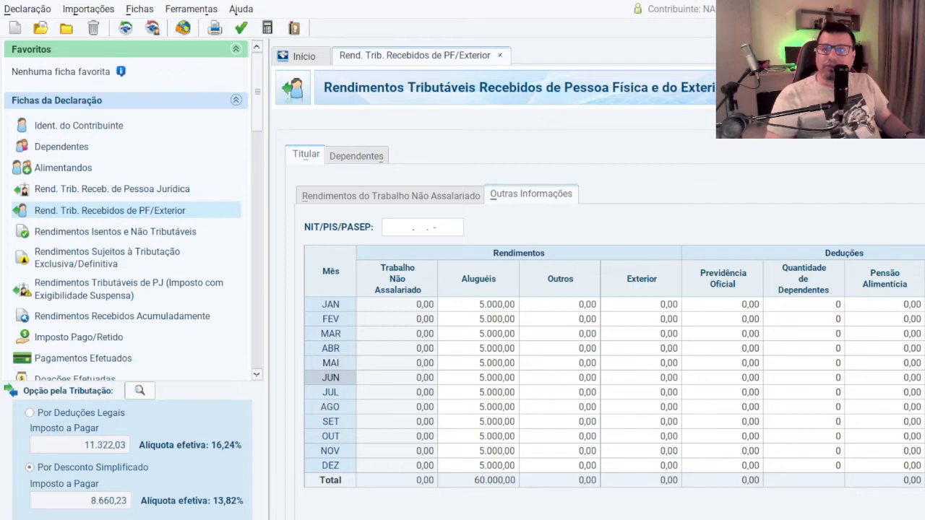
pyautogui.press('Down')
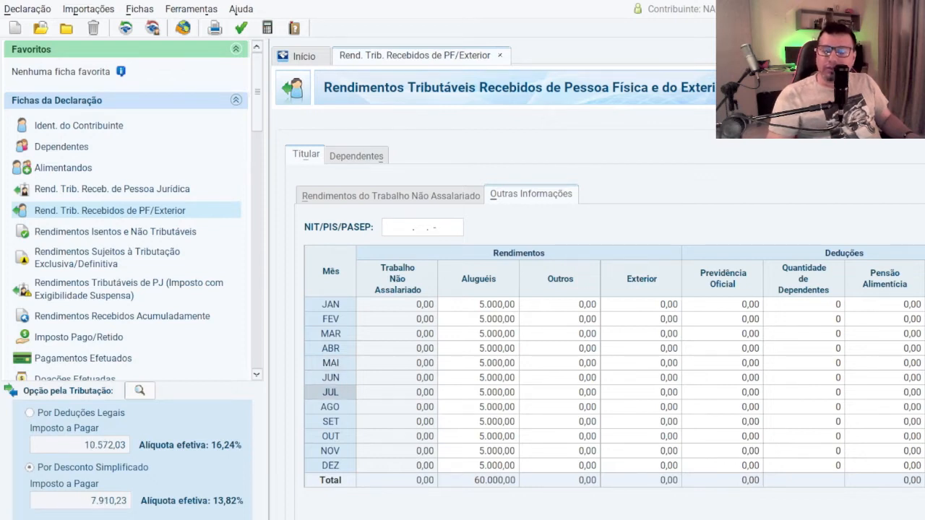
pyautogui.press('Down')
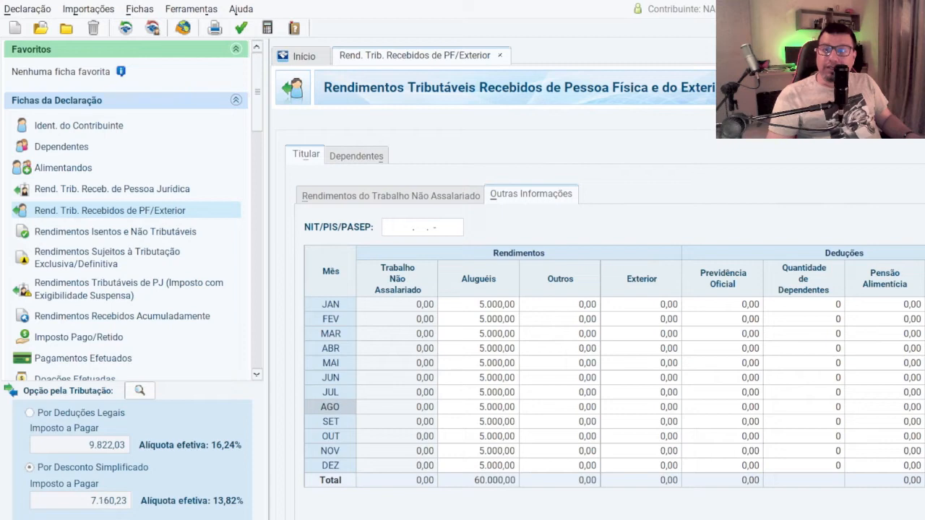
pyautogui.press('Down')
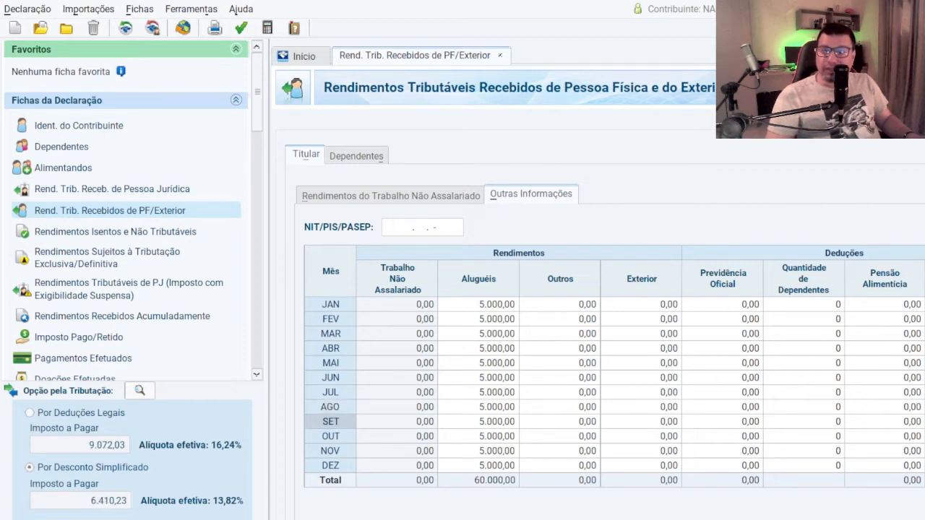
pyautogui.press('Down')
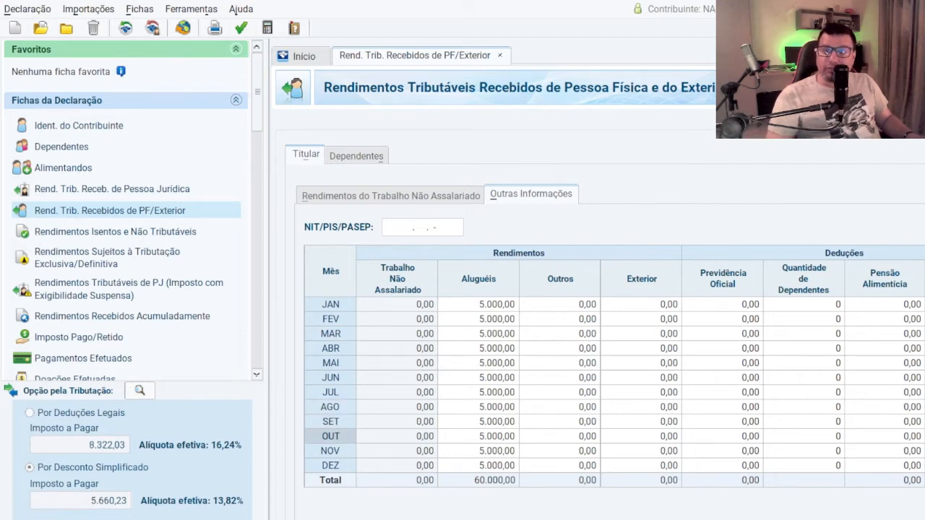
pyautogui.press('Down')
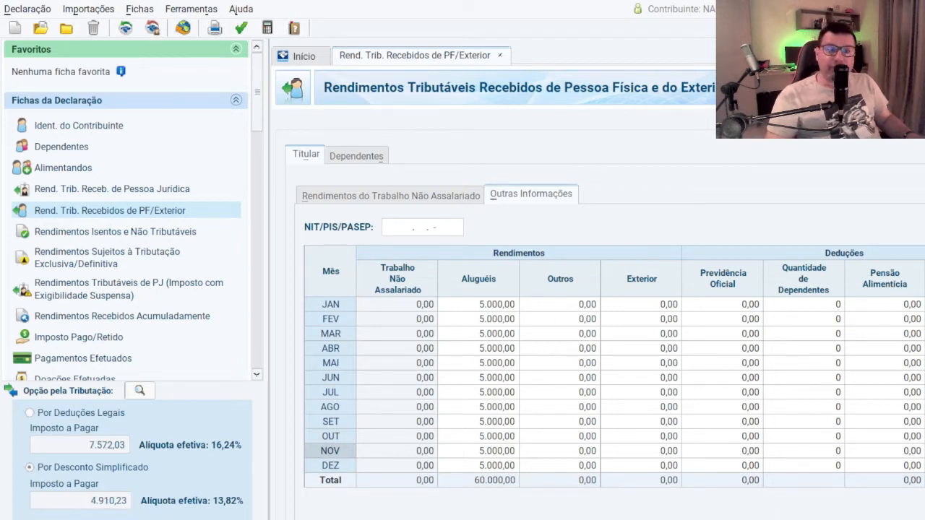
pyautogui.press('Down')
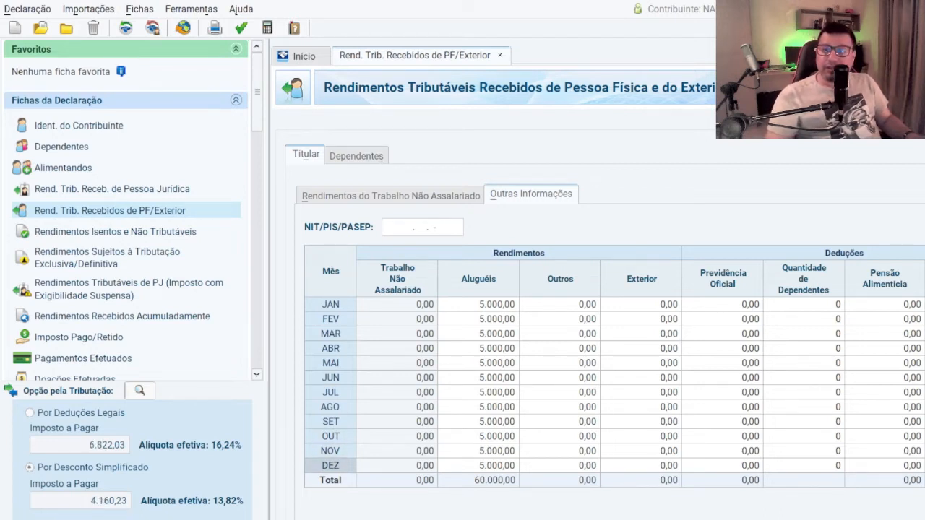
pyautogui.press('Up')
pyautogui.press('Up')
pyautogui.press('Up')
pyautogui.press('Up')
pyautogui.press('Up')
pyautogui.press('Up')
pyautogui.press('Up')
pyautogui.press('Up')
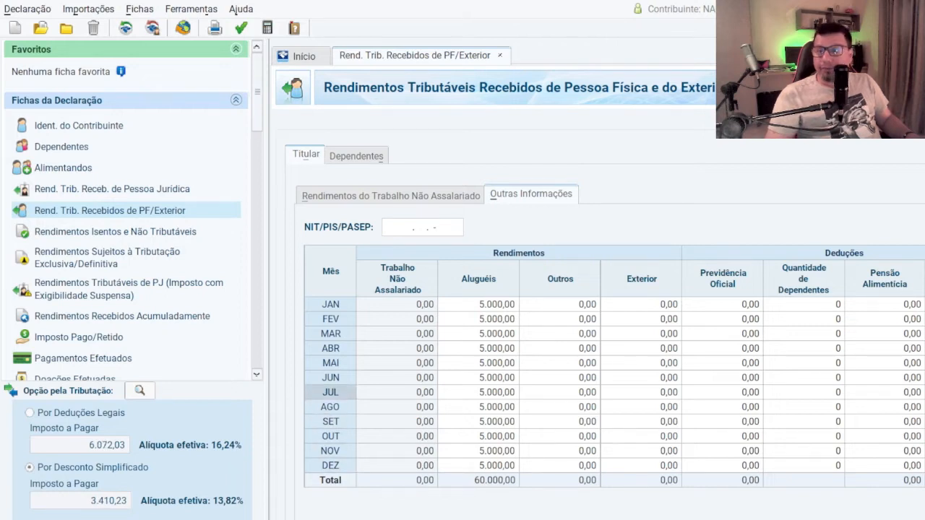
pyautogui.press('Up')
pyautogui.press('Up')
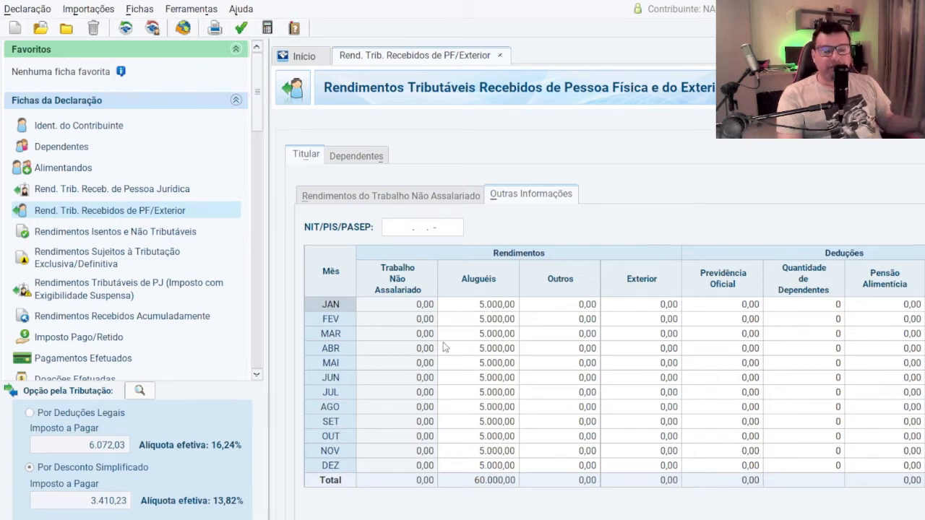
# Step: Review the monthly Aluguéis entries and compare the Imposto a Pagar under Deduções Legais and Desconto Simplificado
pyautogui.click(480, 318)
pyautogui.click(476, 310)
pyautogui.click(477, 323)
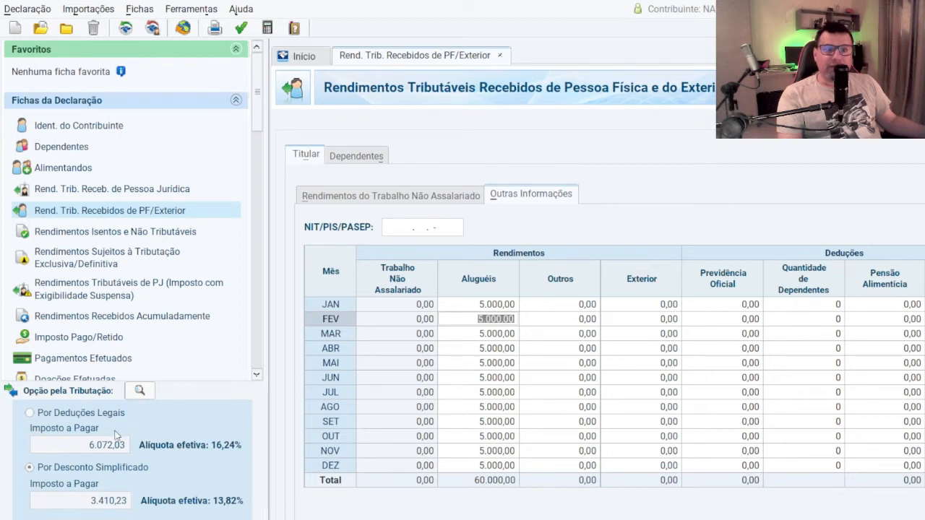
pyautogui.click(79, 445)
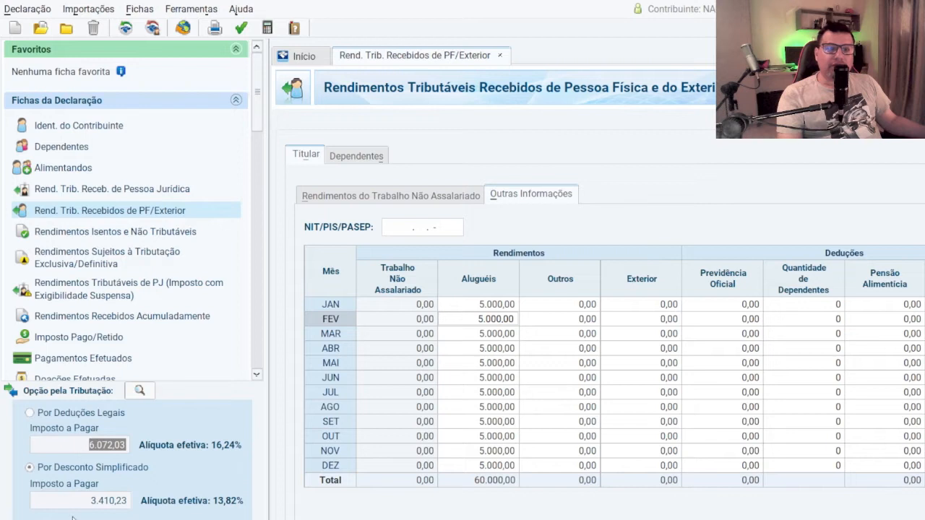
pyautogui.click(75, 505)
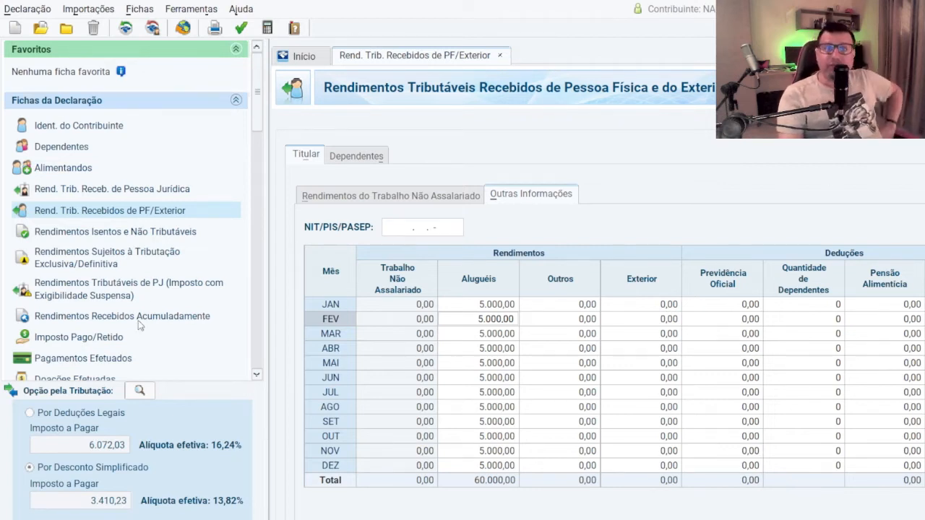
# Step: Check the holder's Rendimentos do Trabalho Não Assalariado list and return to the Outras Informações table
pyautogui.click(376, 201)
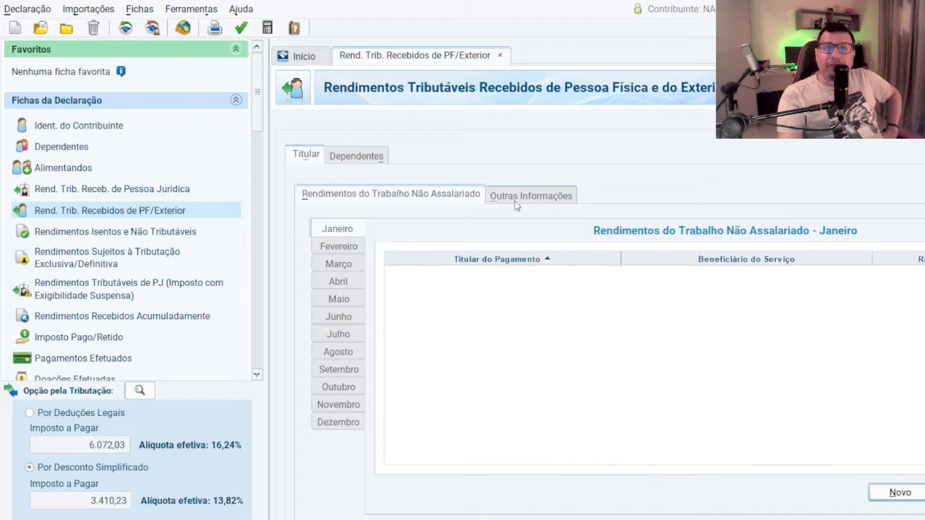
pyautogui.click(514, 200)
pyautogui.click(414, 198)
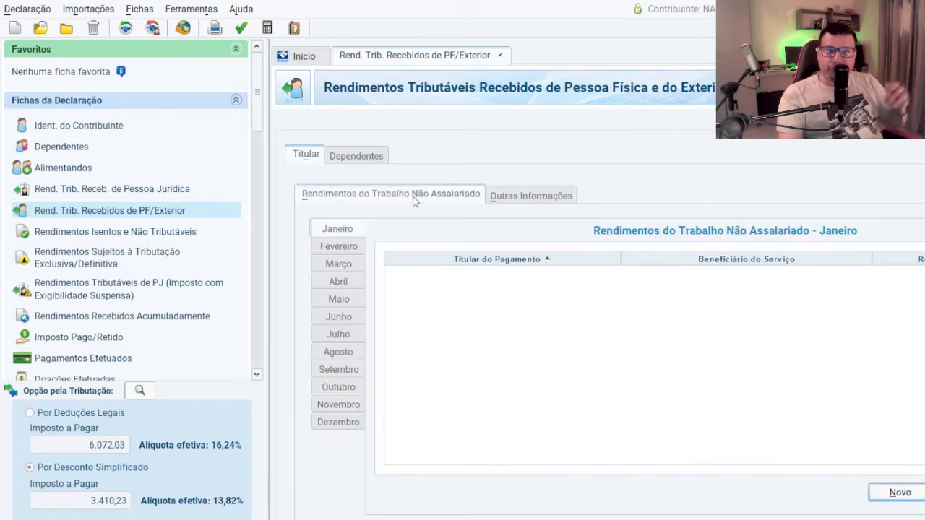
pyautogui.click(510, 196)
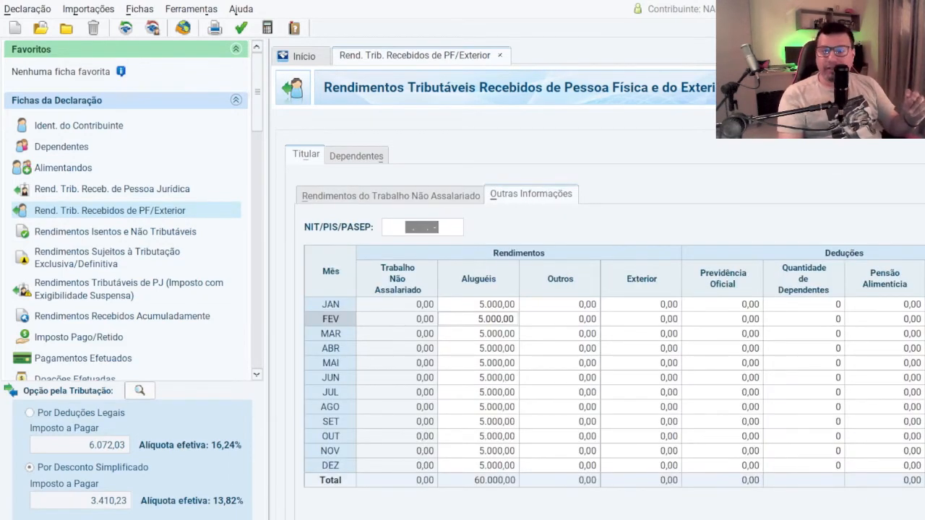